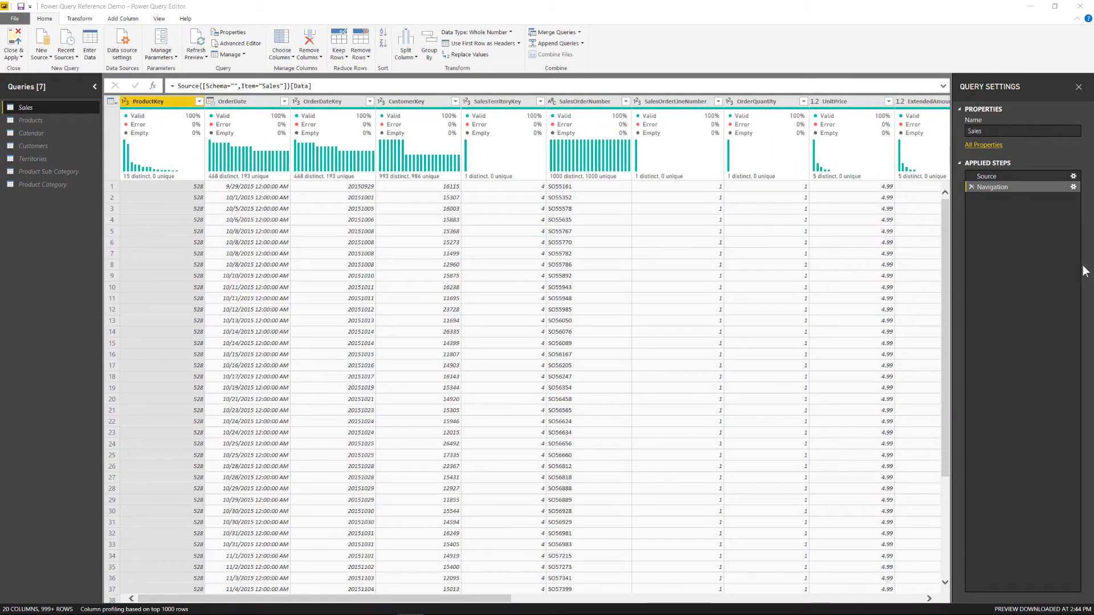
Select the Sales query's Source step to list the 10 AdventureWorks.accdb tables and views.
left_click(992, 177)
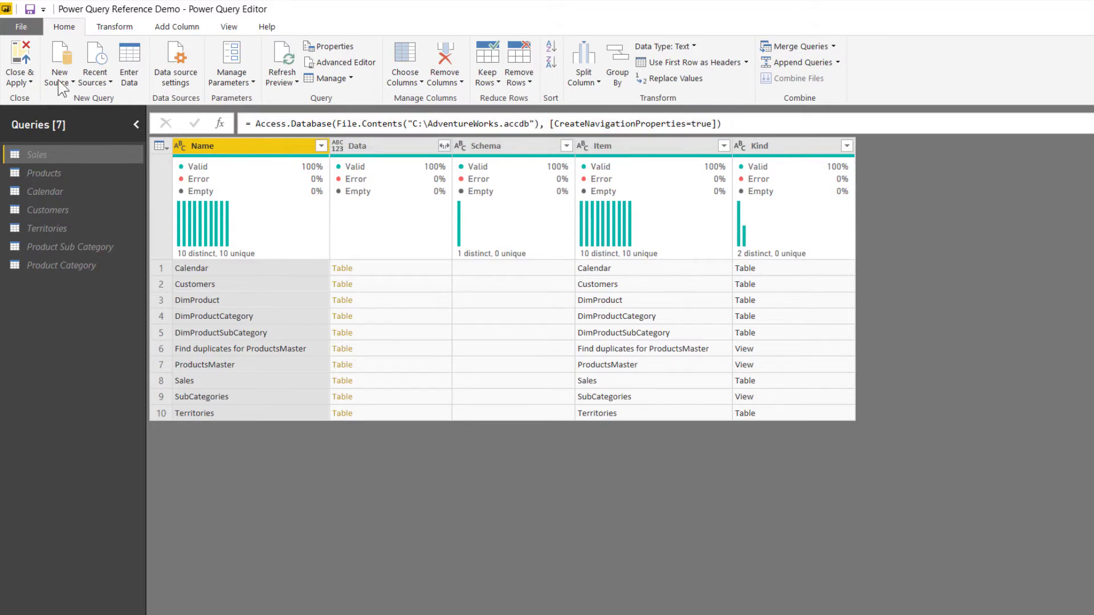
left_click(229, 27)
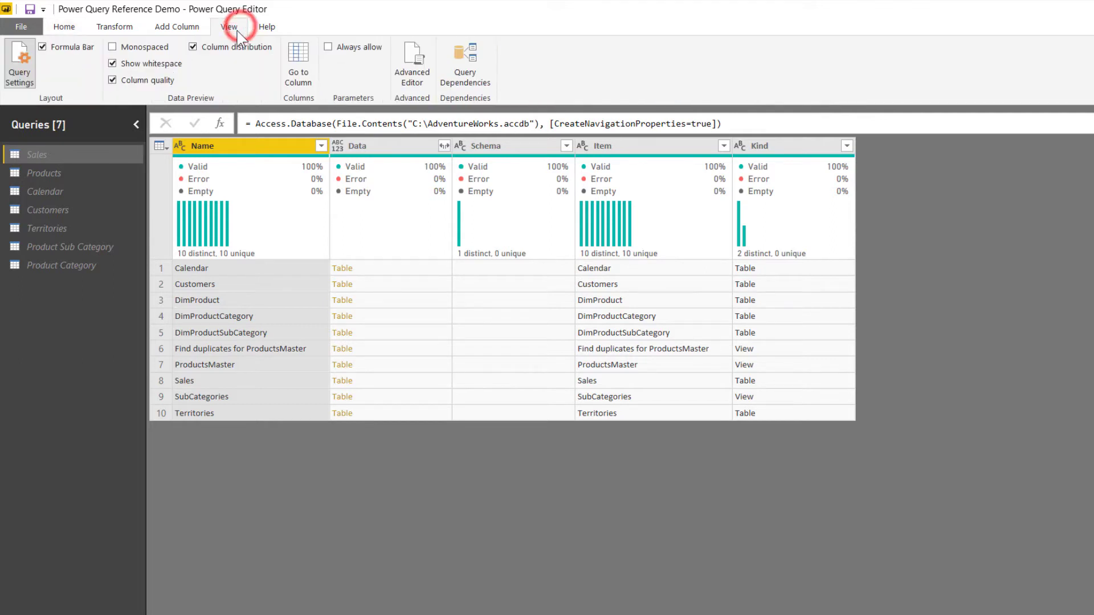
left_click(463, 79)
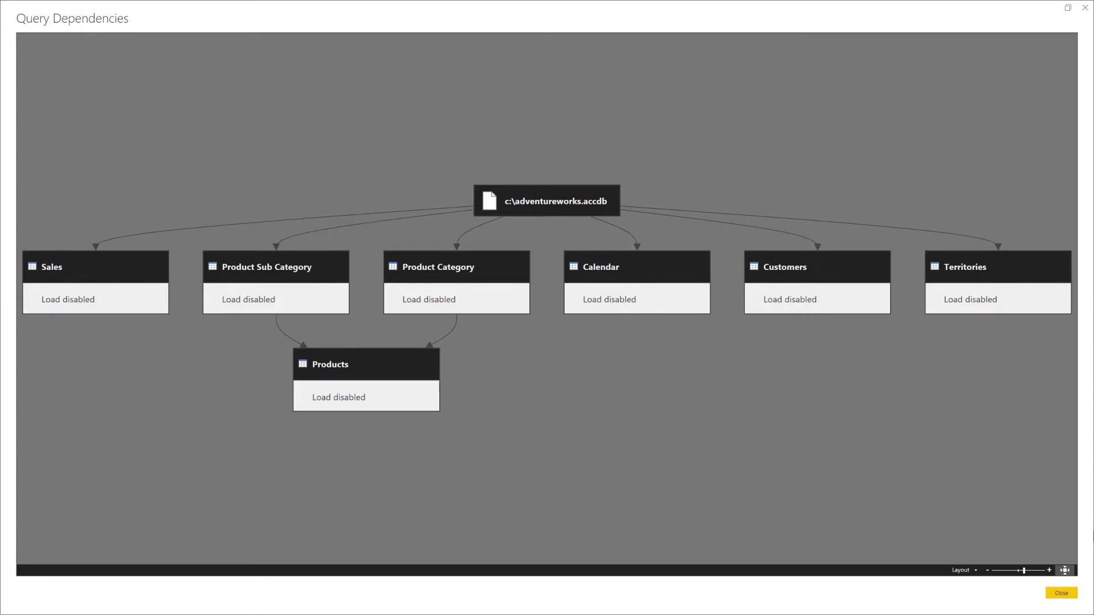
left_click(962, 570)
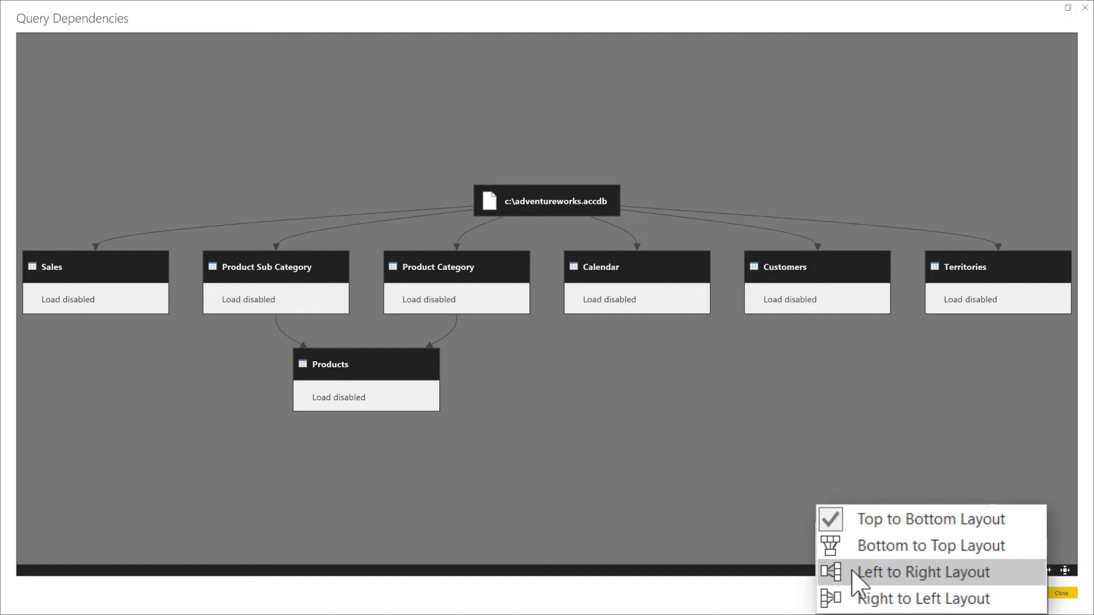
left_click(969, 586)
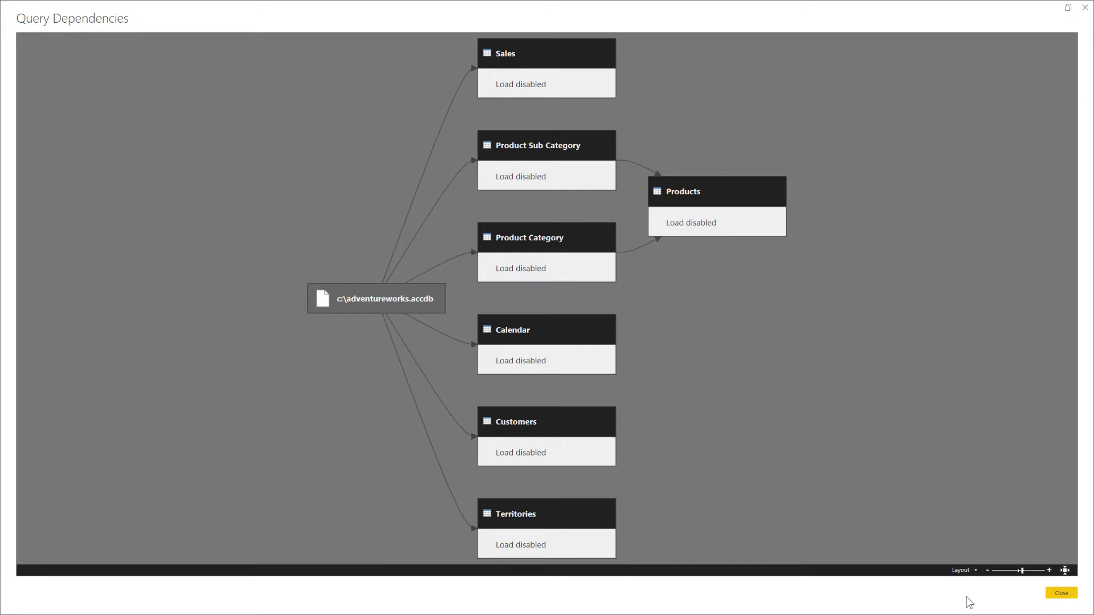
left_click(1061, 593)
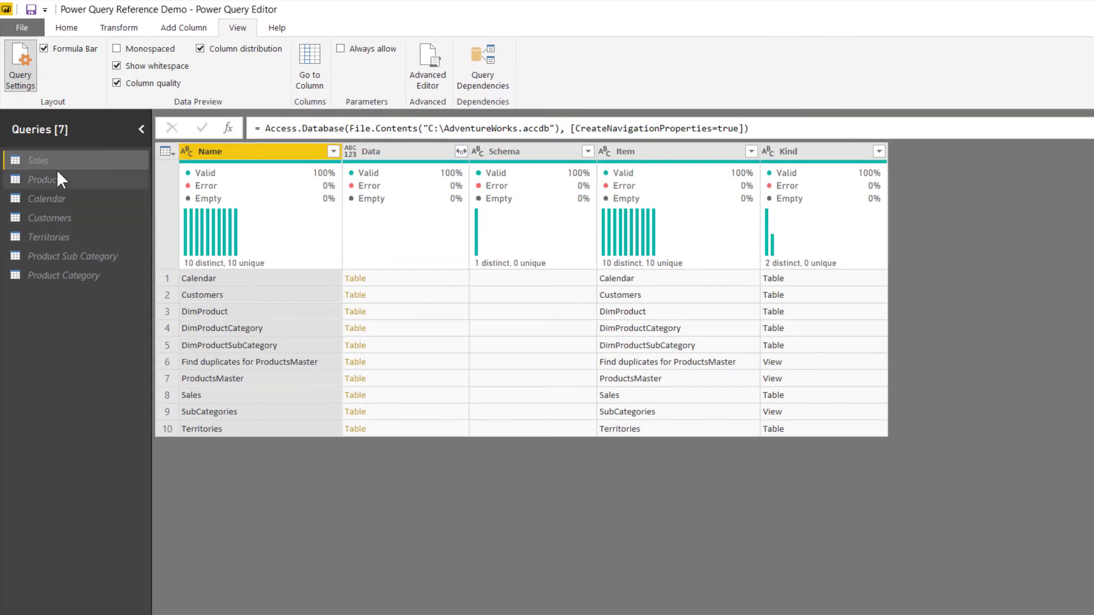
Duplicate the Sales query, rename the copy 'Data Source', and delete its Navigation step.
right_click(47, 159)
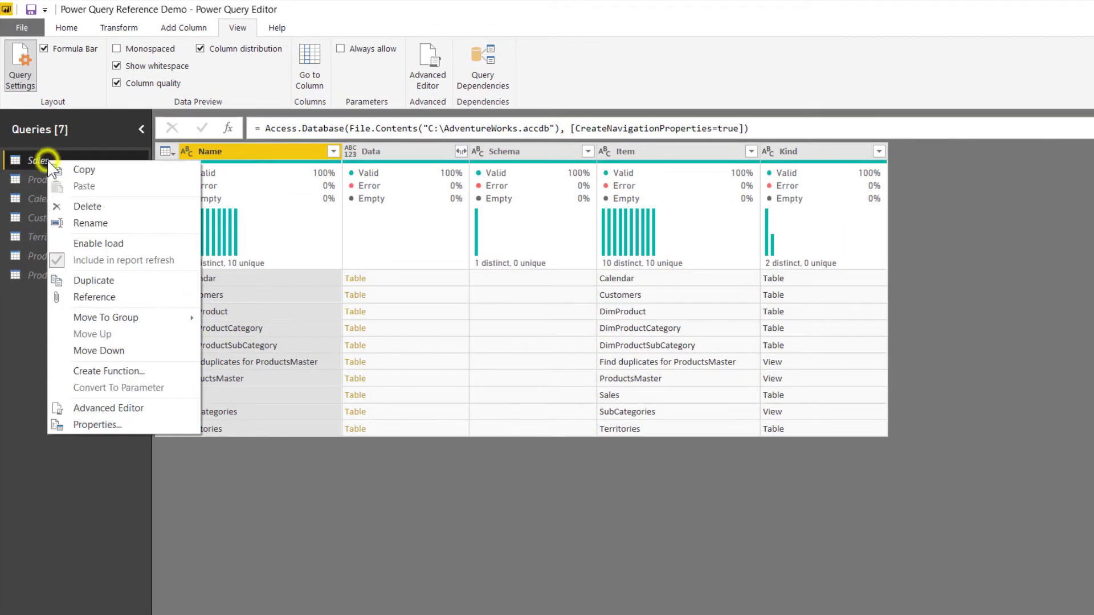
left_click(129, 284)
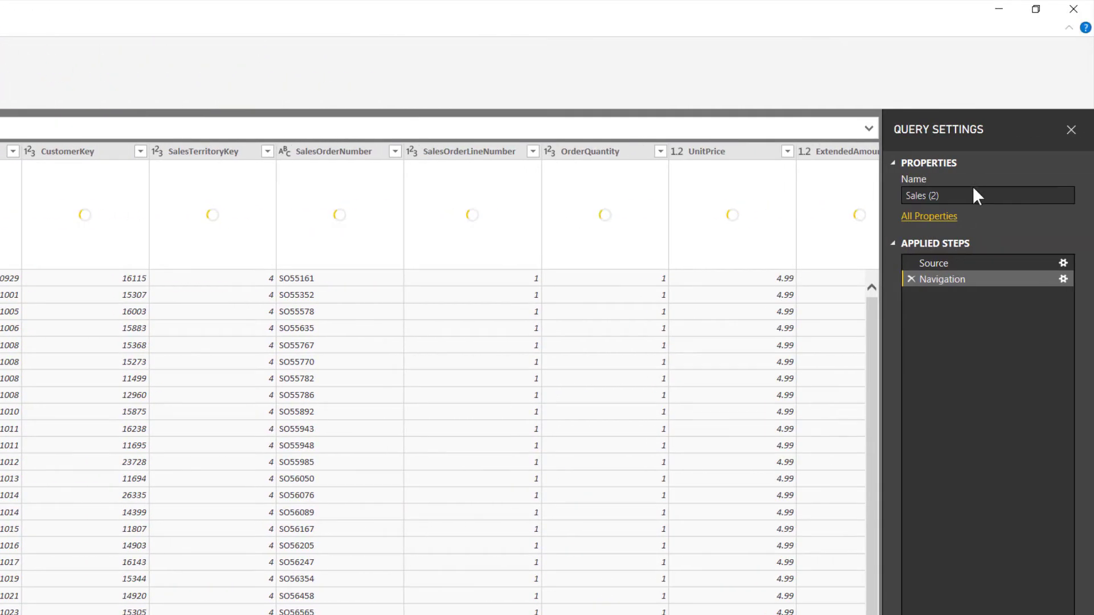
left_click(973, 191)
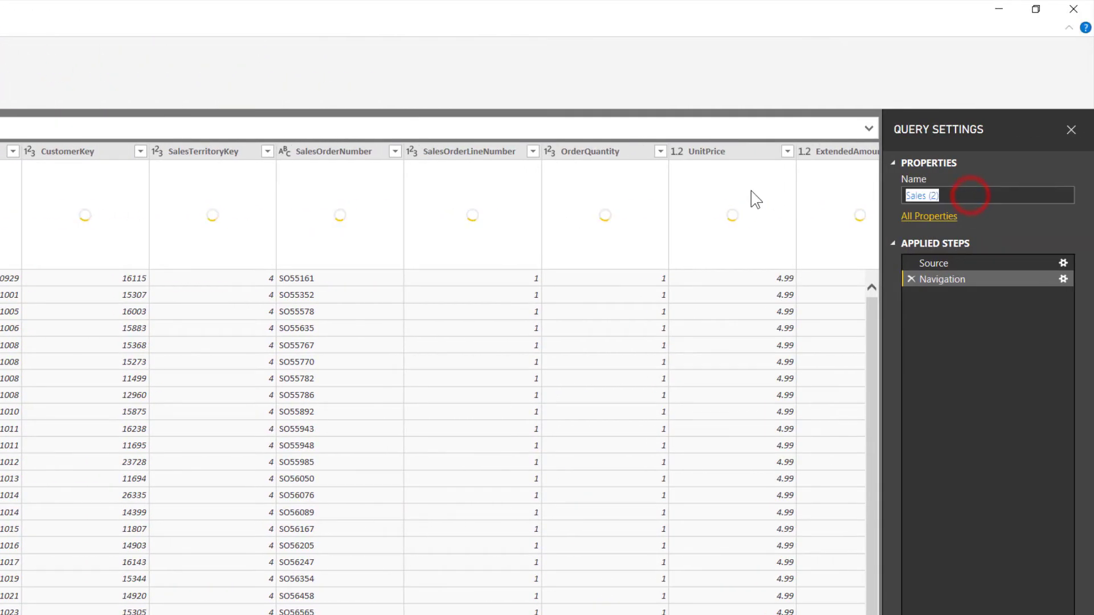
type("Data Source")
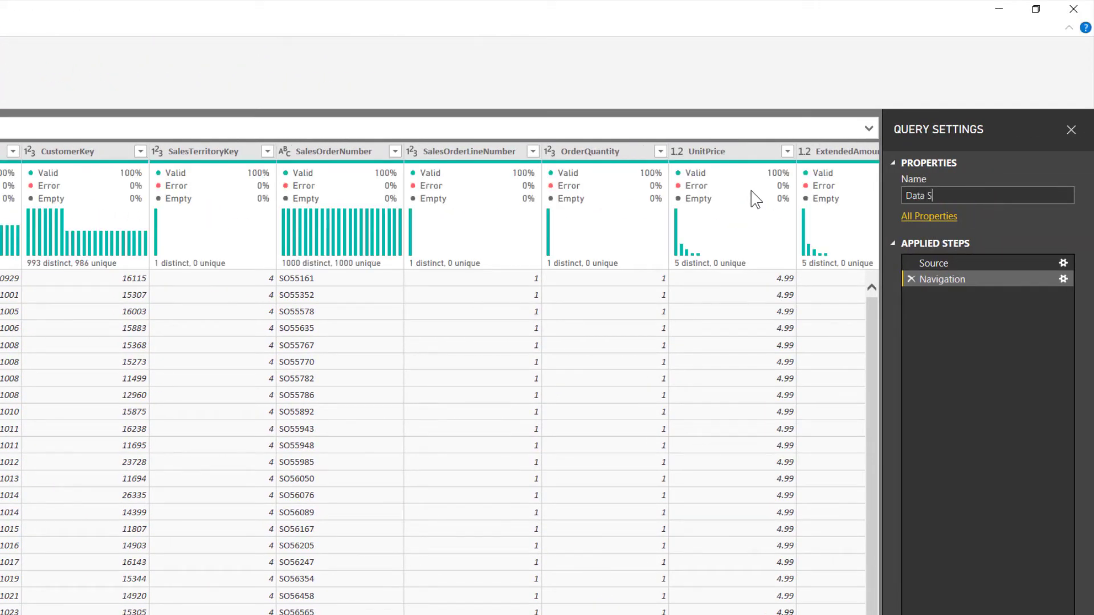
key("Return")
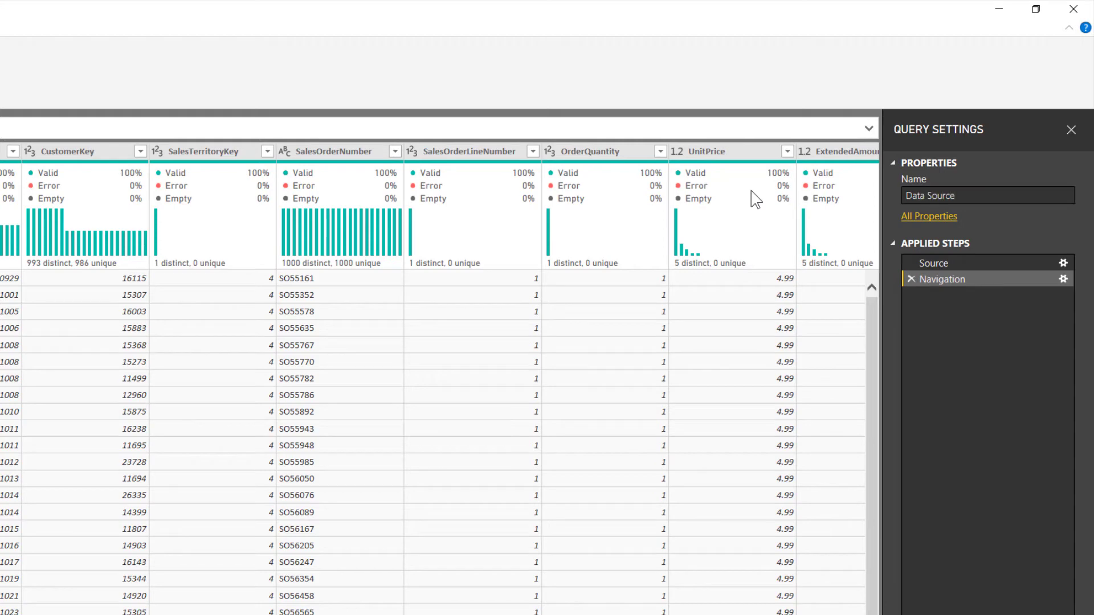
left_click(908, 280)
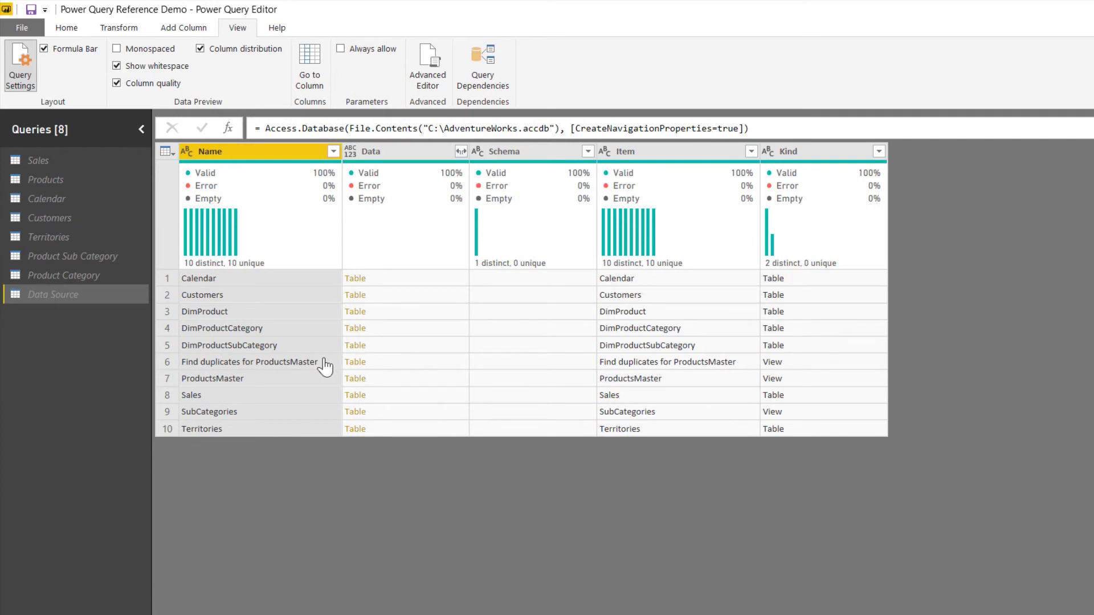
Create Data Source (2) as a reference to Data Source and inspect its = #"Data Source" formula.
left_click(53, 296)
right_click(54, 296)
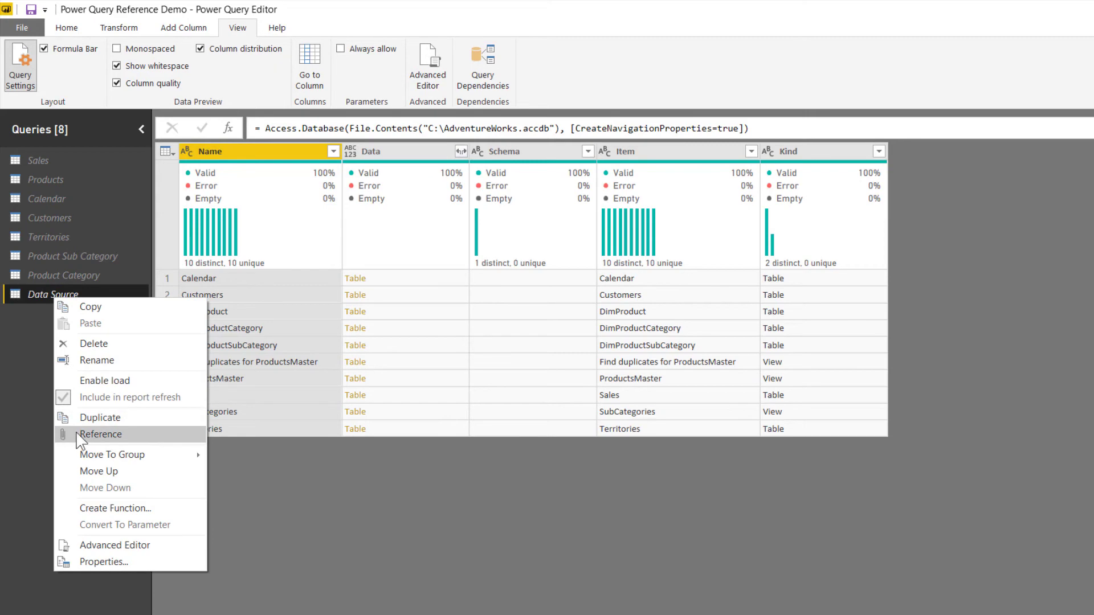
left_click(77, 434)
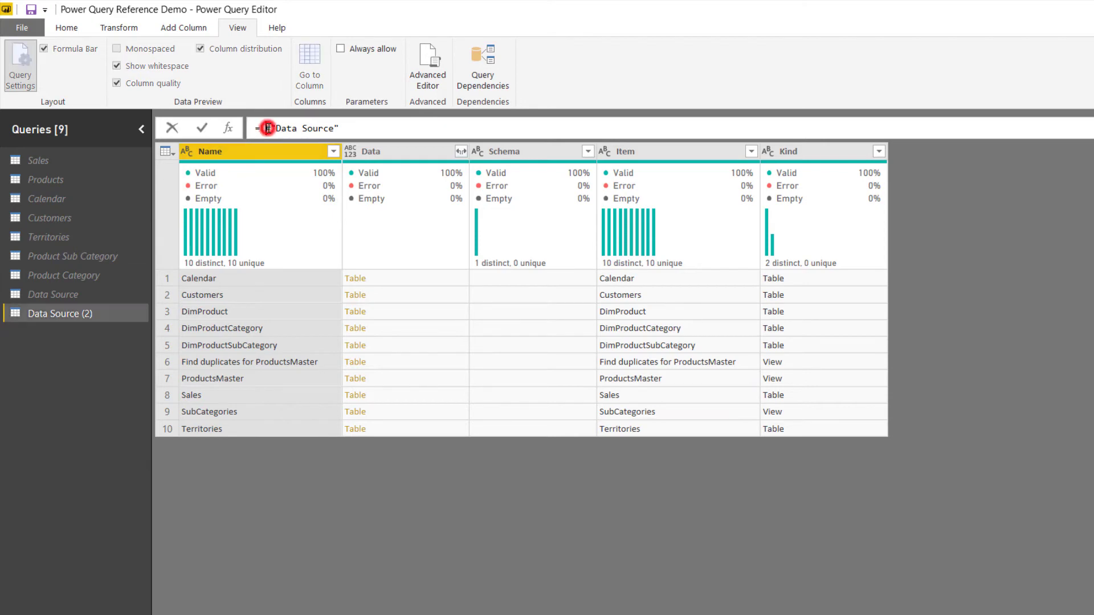
left_click_drag(267, 128, 354, 131)
left_click(353, 130)
left_click(494, 79)
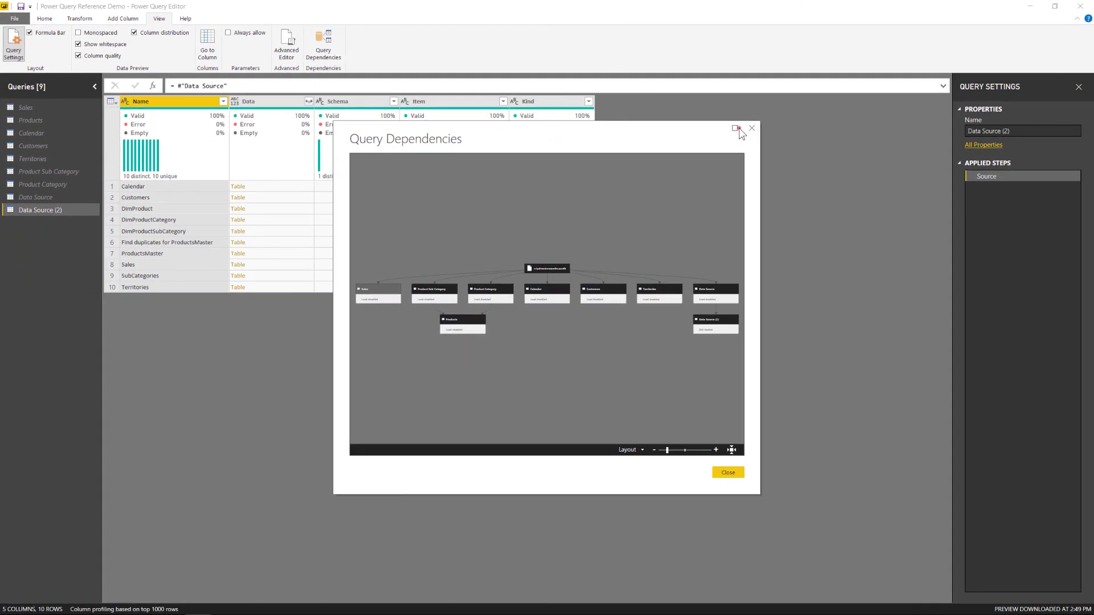
left_click(741, 129)
left_click(1064, 570)
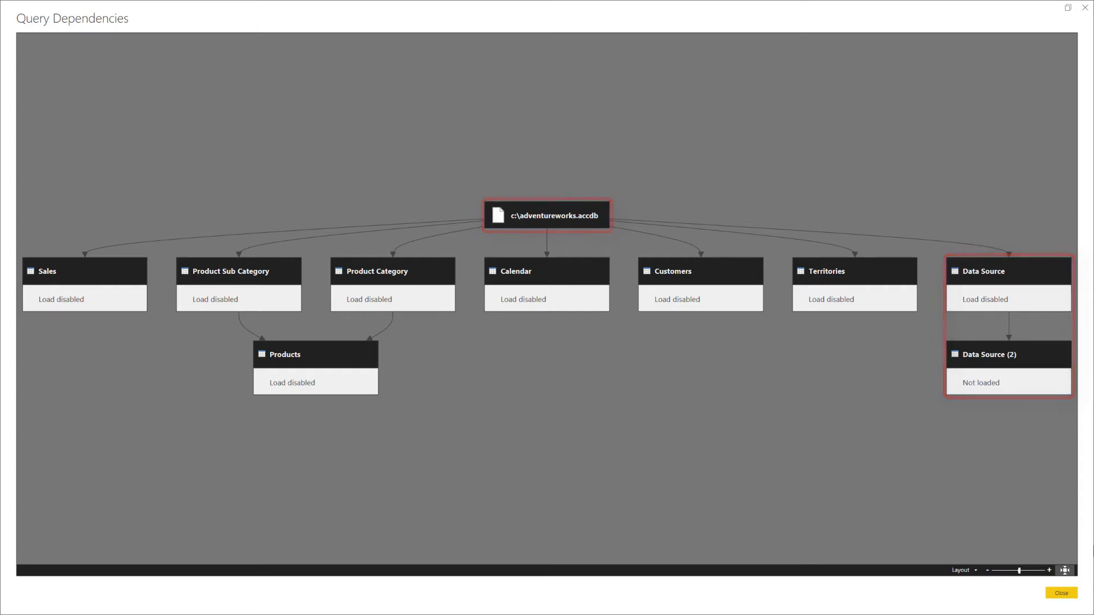
left_click(1061, 593)
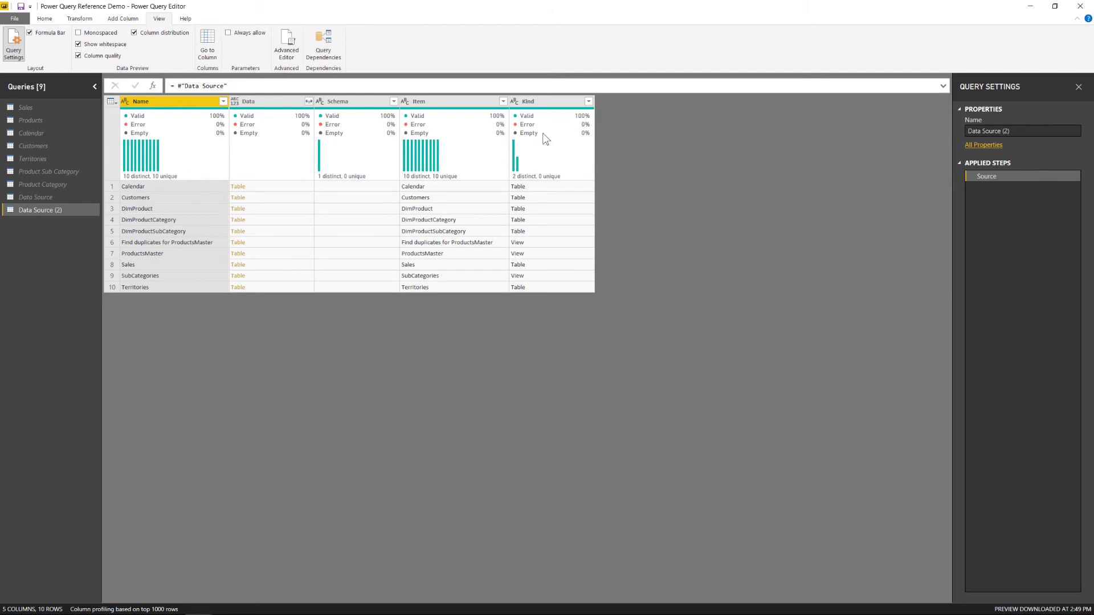
Replace Product Category's Source formula with the copied = #"Data Source" reference.
left_click(233, 85)
left_click_drag(227, 85, 159, 89)
key("ctrl+c")
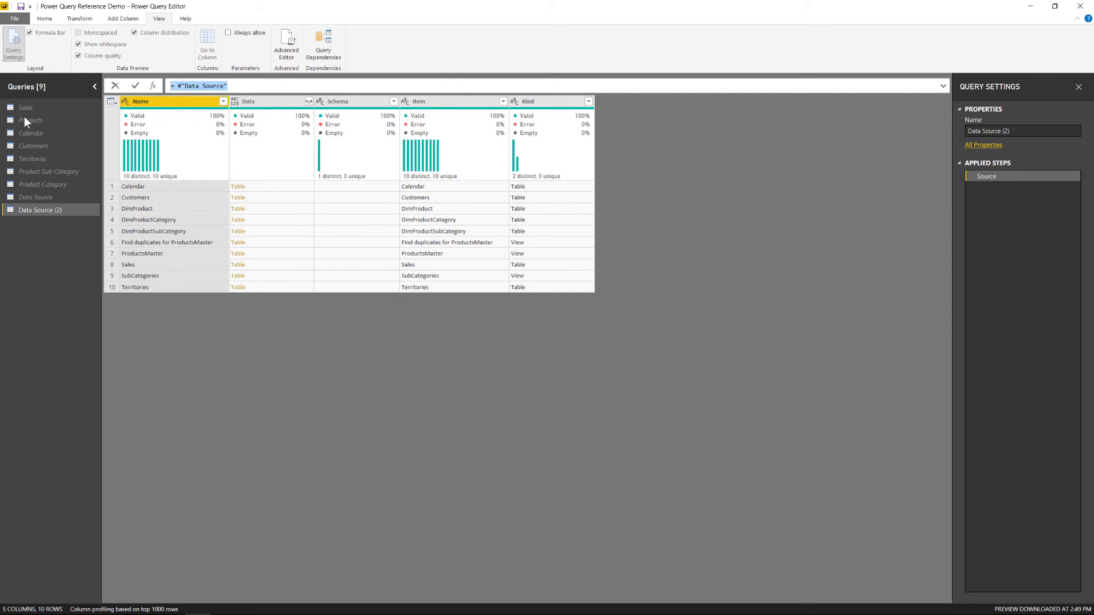
left_click(49, 186)
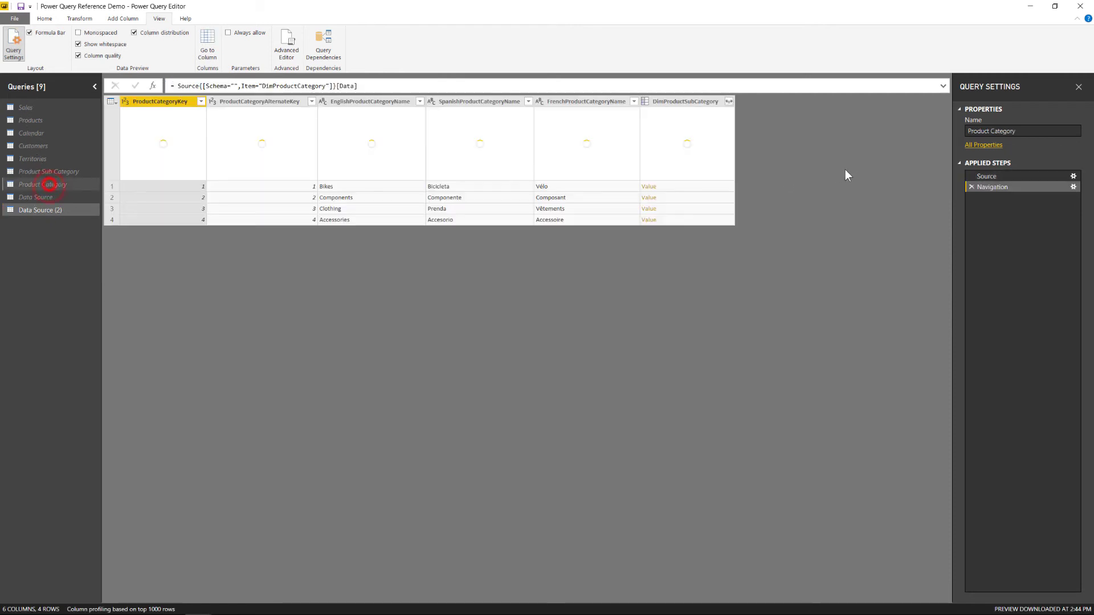
left_click(986, 176)
left_click(516, 89)
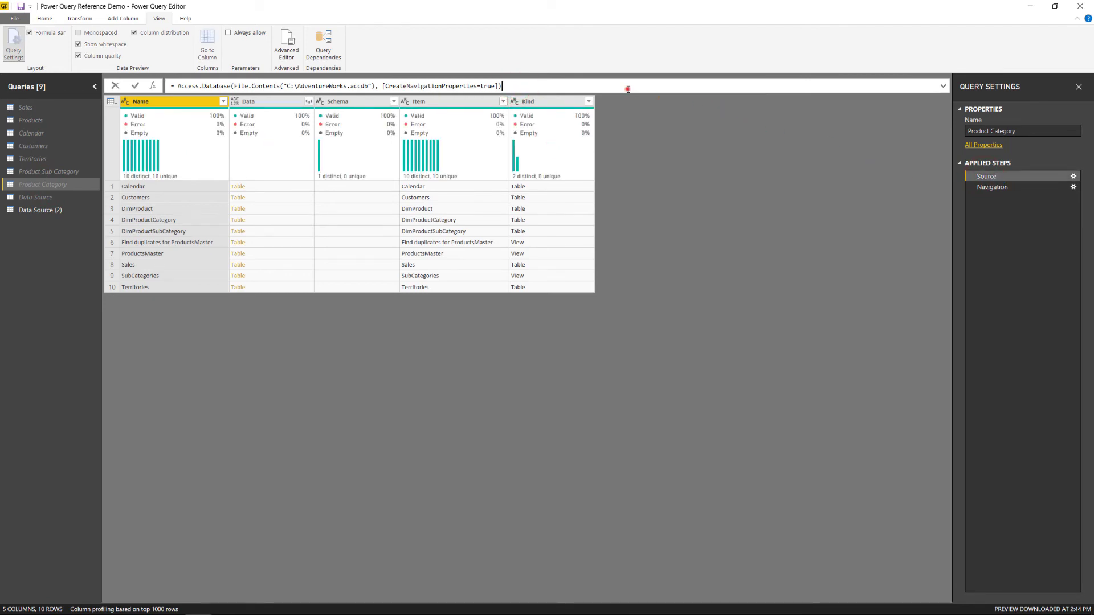
left_click_drag(627, 90, 209, 70)
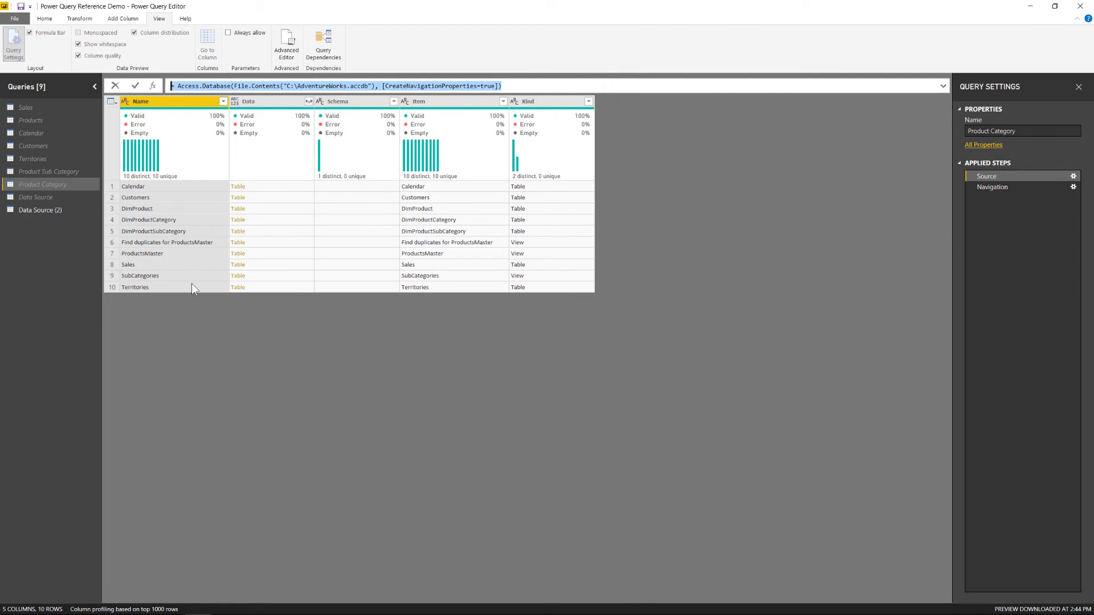
key("ctrl+v")
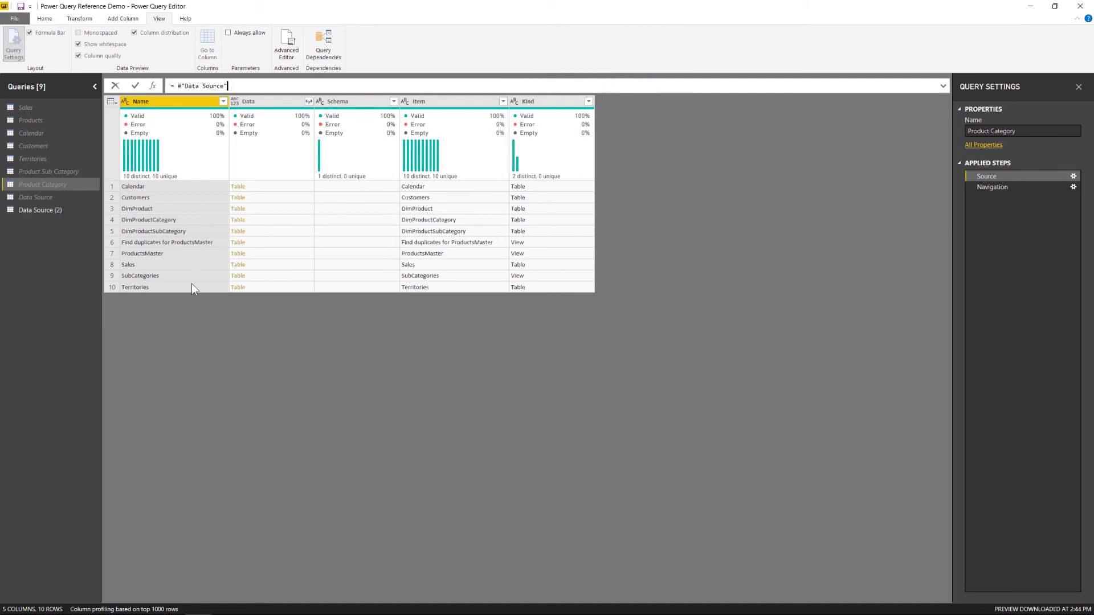
key("Return")
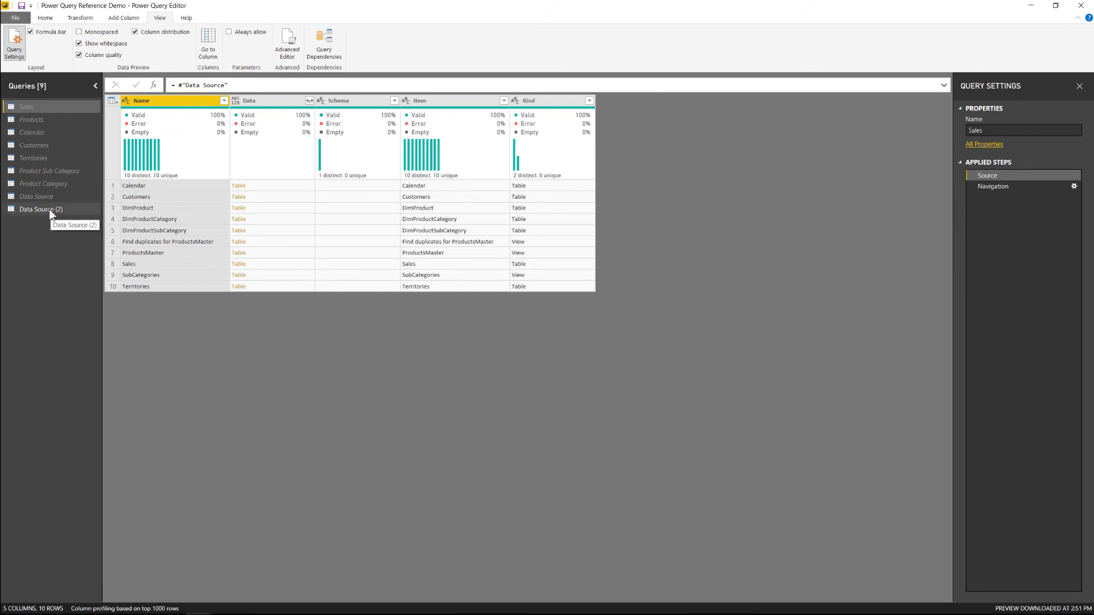
Delete the Data Source (2) query and confirm the deletion.
left_click(49, 209)
right_click(49, 210)
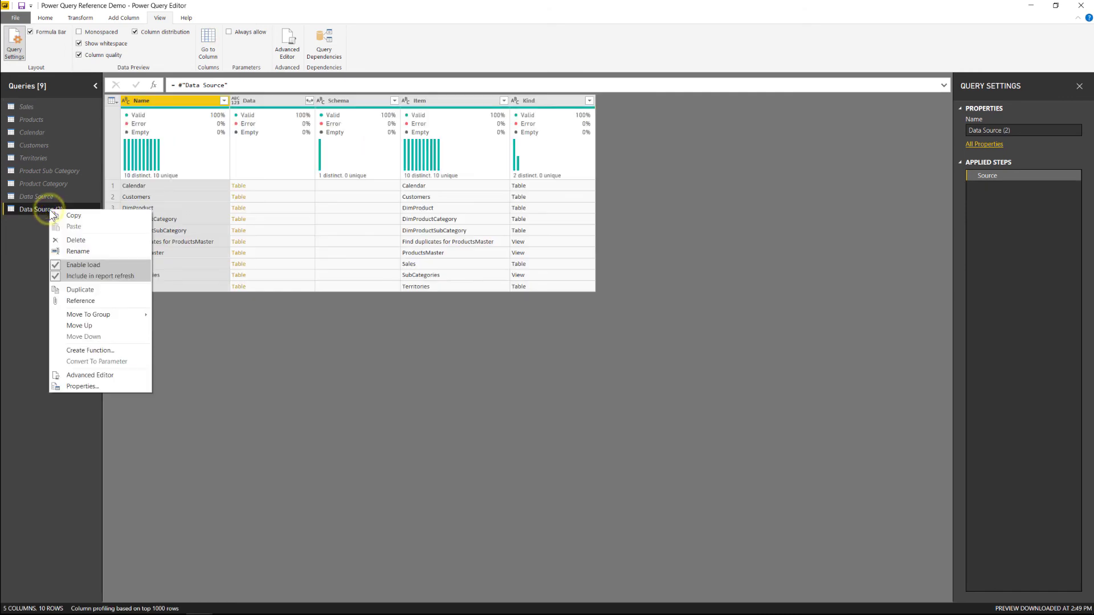
left_click(76, 241)
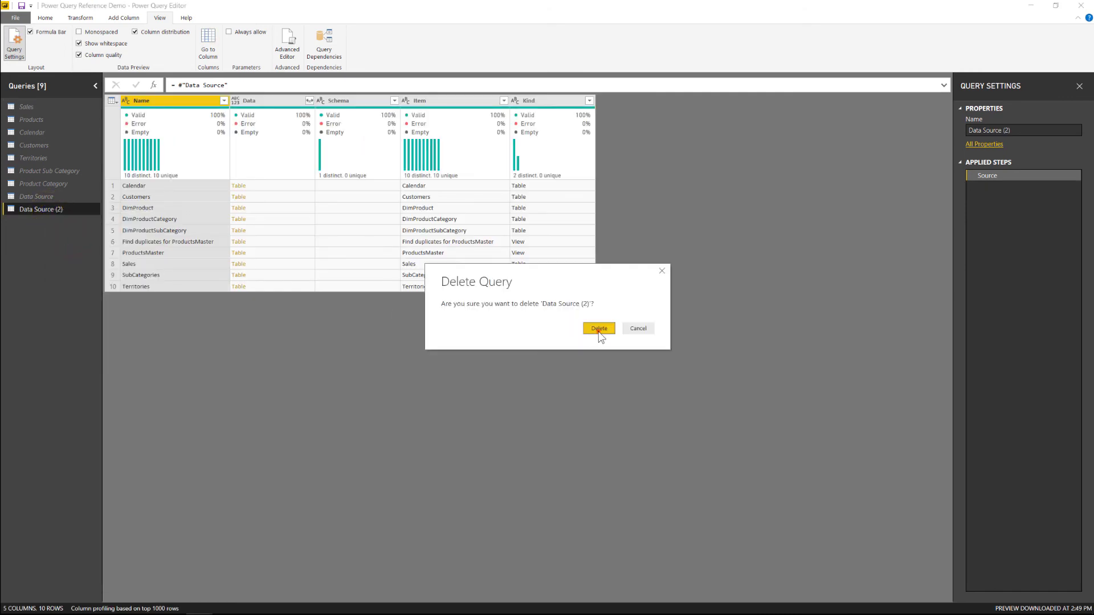
left_click(598, 329)
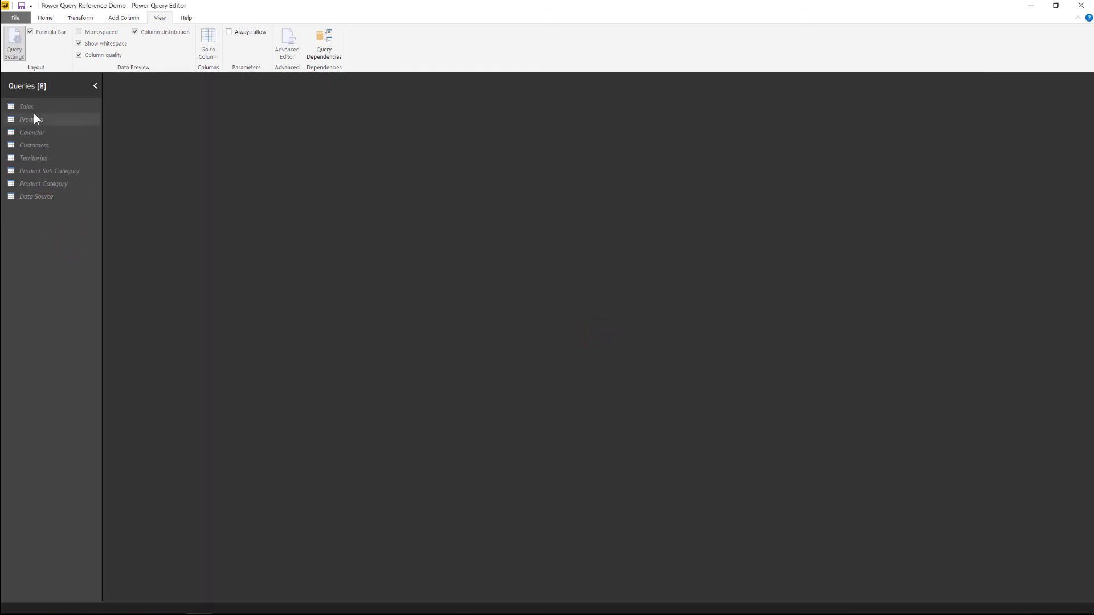
With the Sales query selected, show the Query Dependencies diagram from the View menu.
left_click(33, 108)
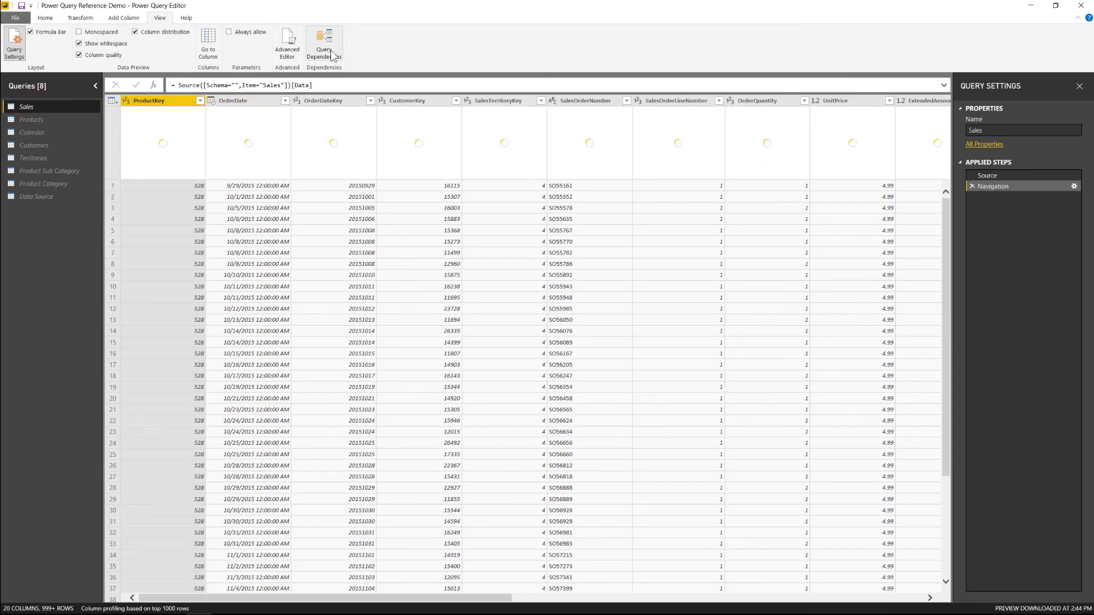
left_click(331, 57)
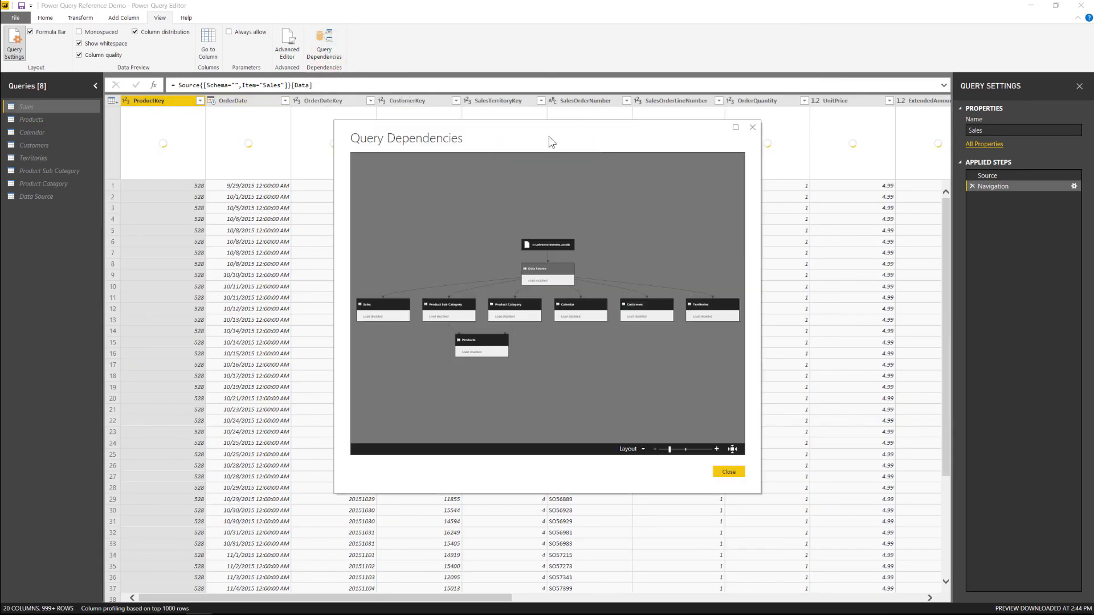